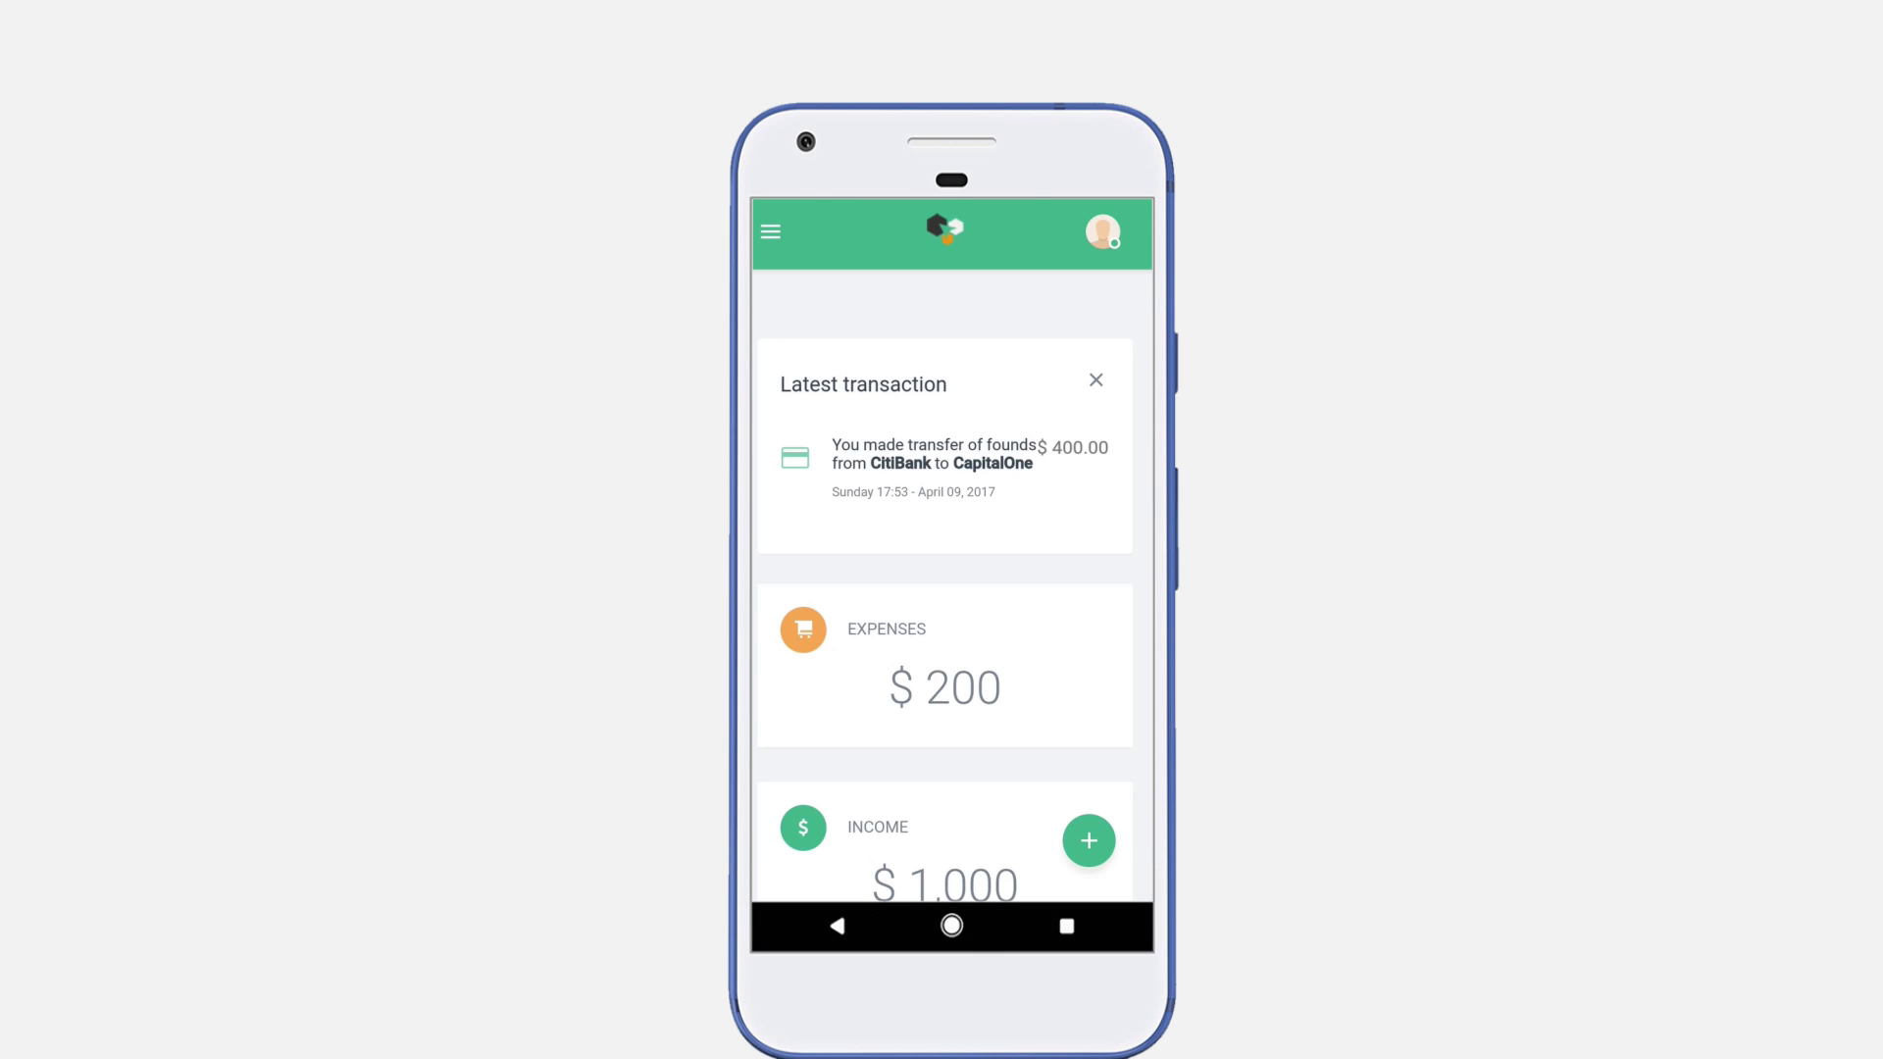
Step: Show the account management list with Cash, CitiBank and CapitalOne in USD
left_click(883, 305)
left_click(881, 419)
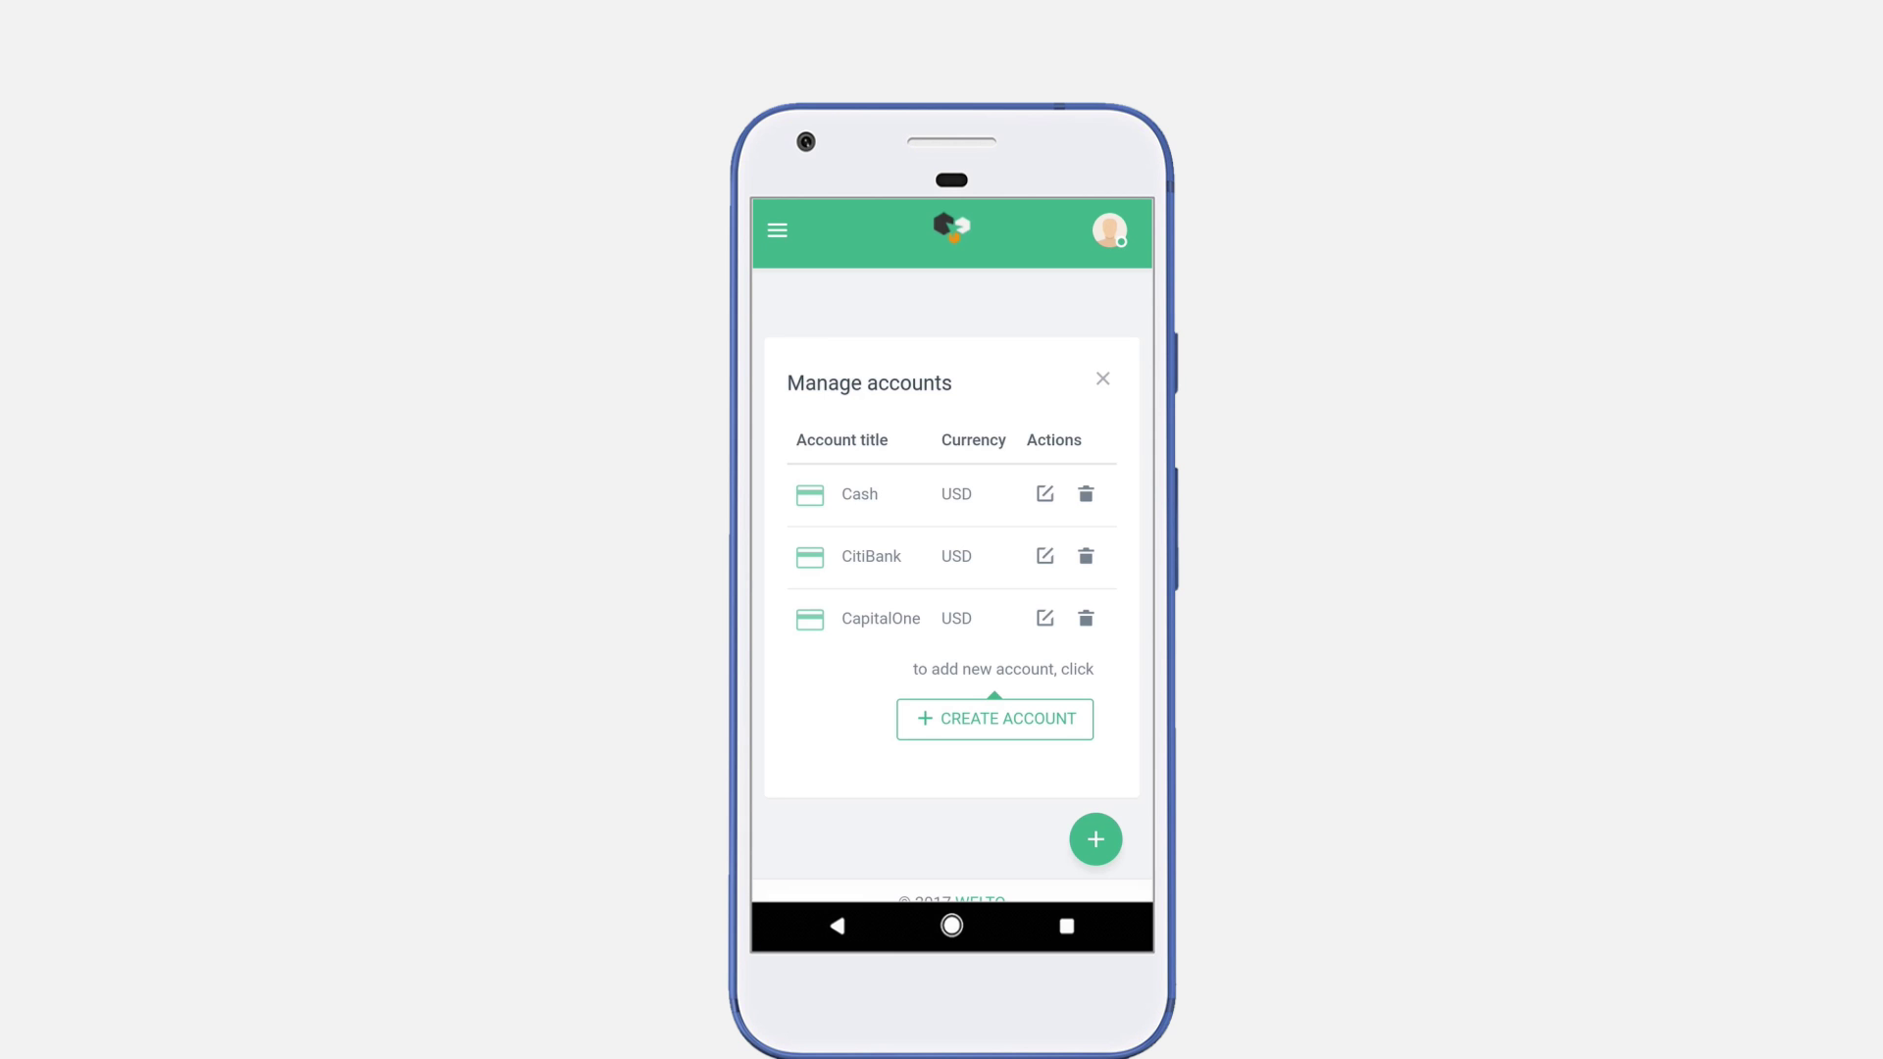
Step: Create a new USD account titled 'TD bank' and save it
left_click(1006, 720)
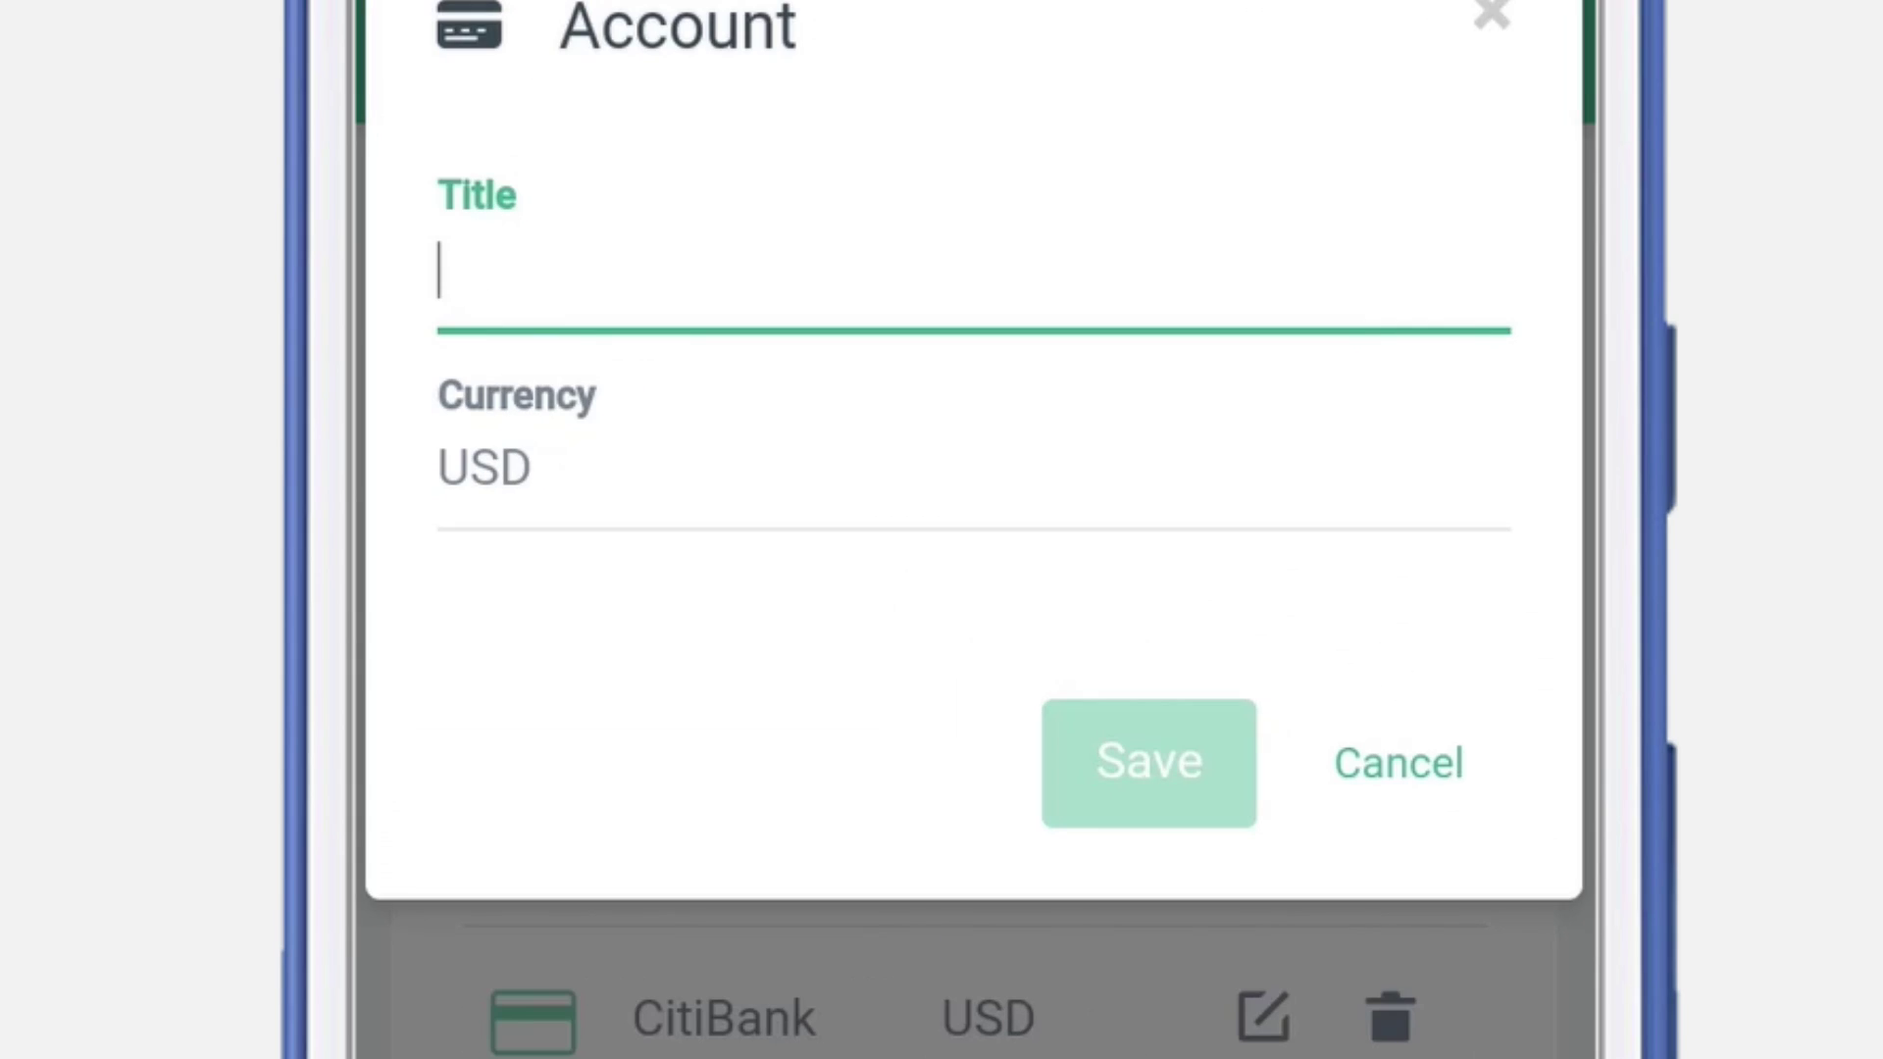
type("TD bank")
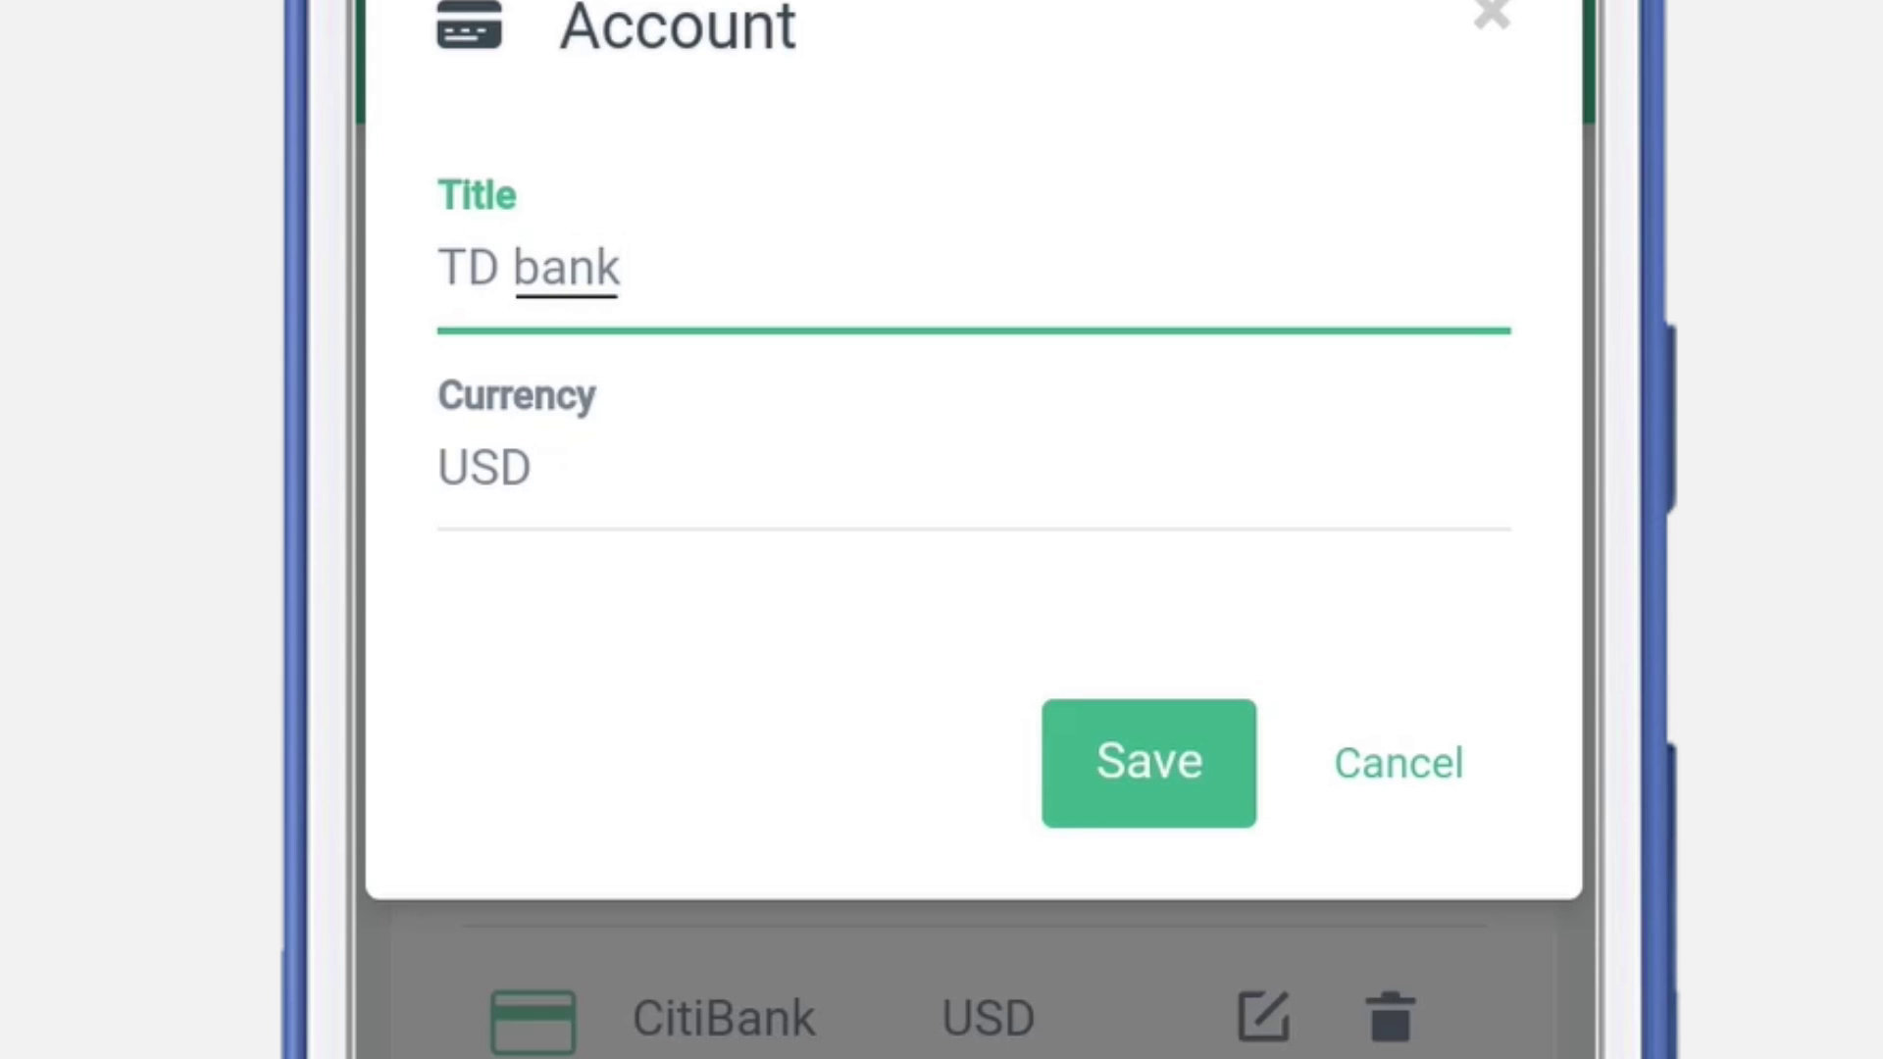
left_click(1021, 510)
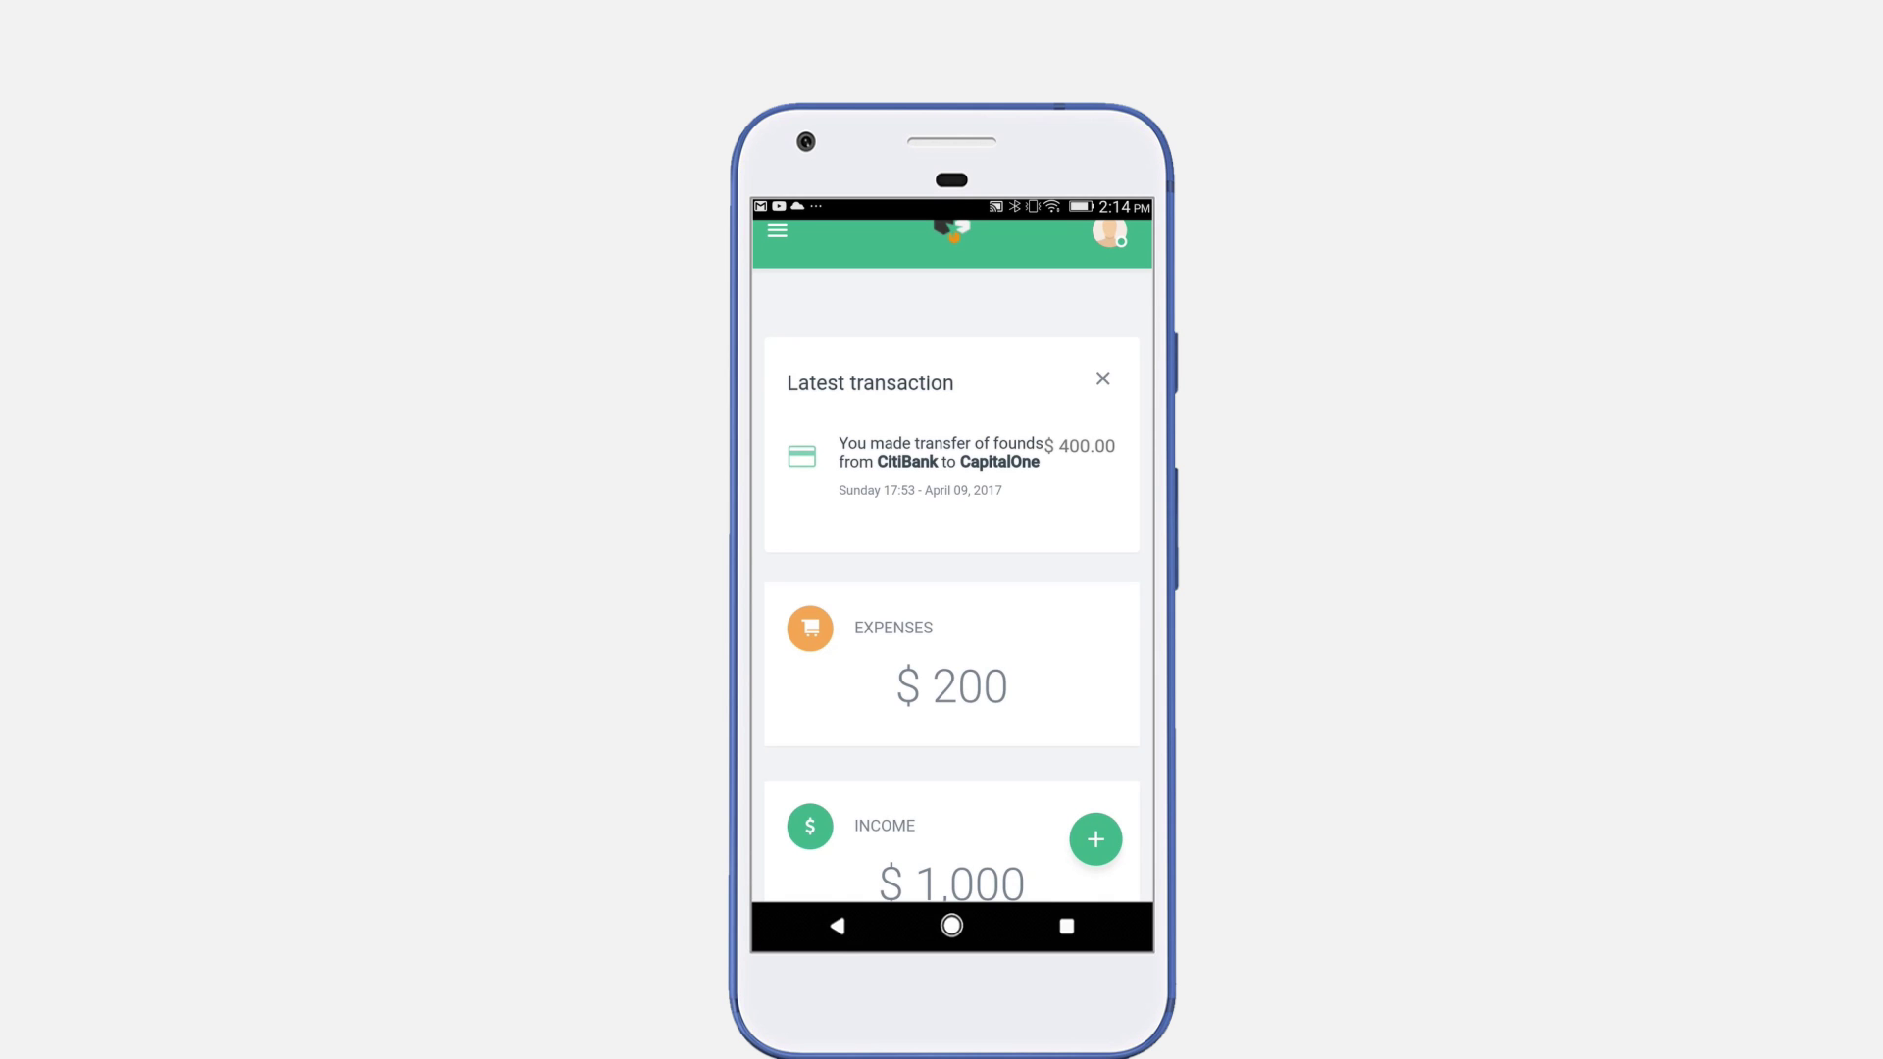
Step: Start a transfer with CitiBank as the source and TD bank as the destination
left_click(1095, 839)
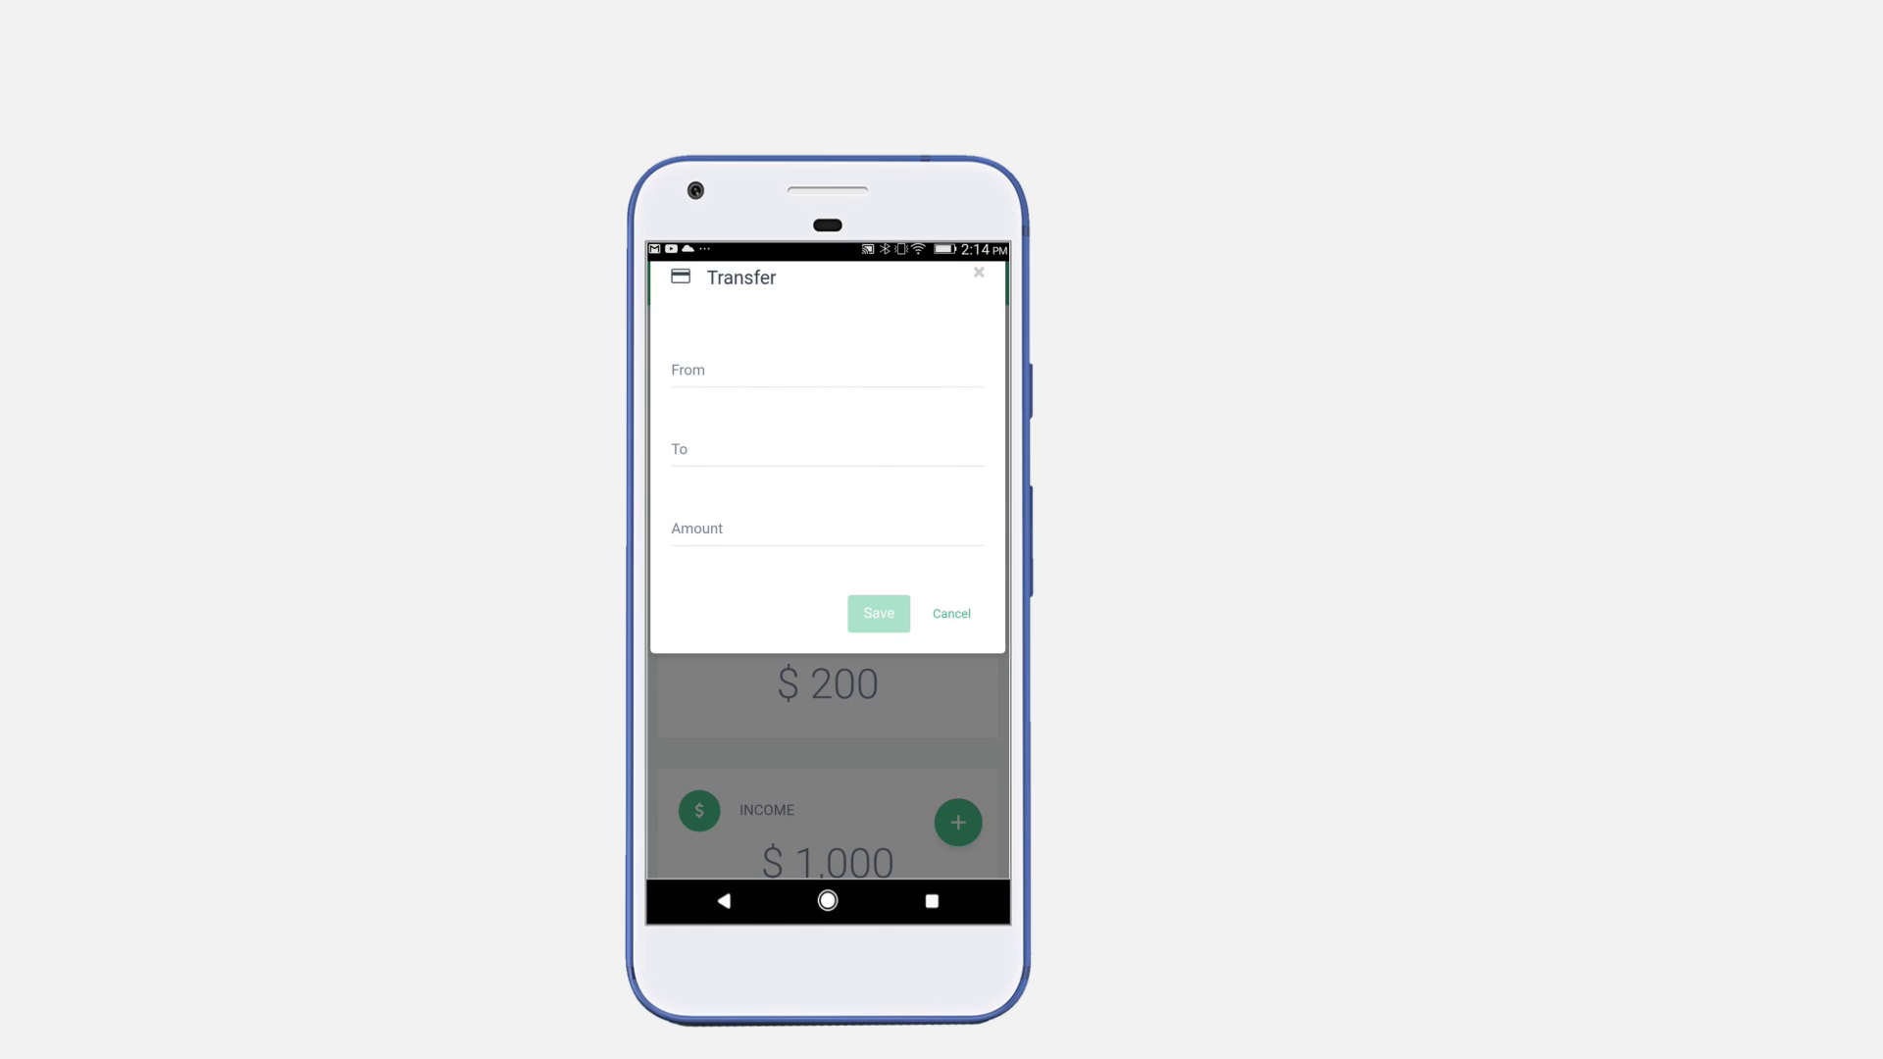
left_click(693, 371)
left_click(950, 584)
left_click(743, 439)
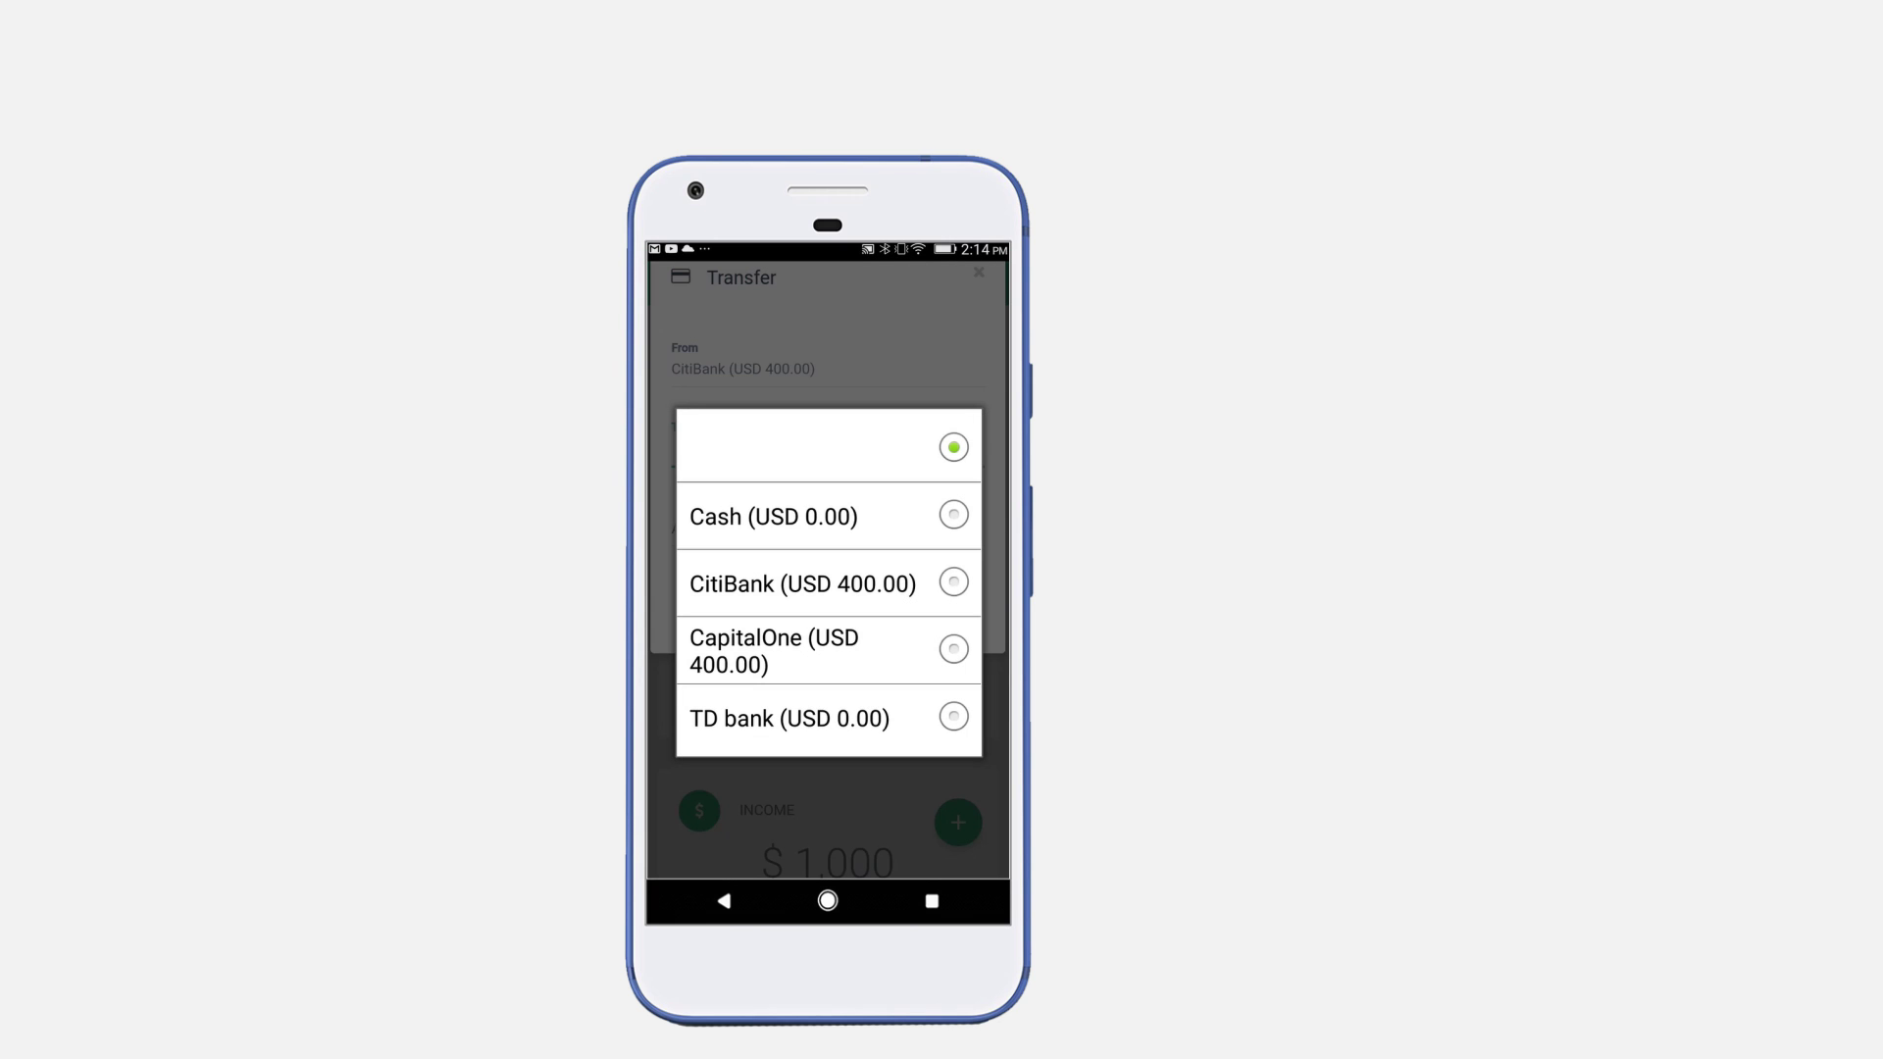
left_click(954, 718)
Step: Enter an amount of 100 and save the transfer
left_click(765, 528)
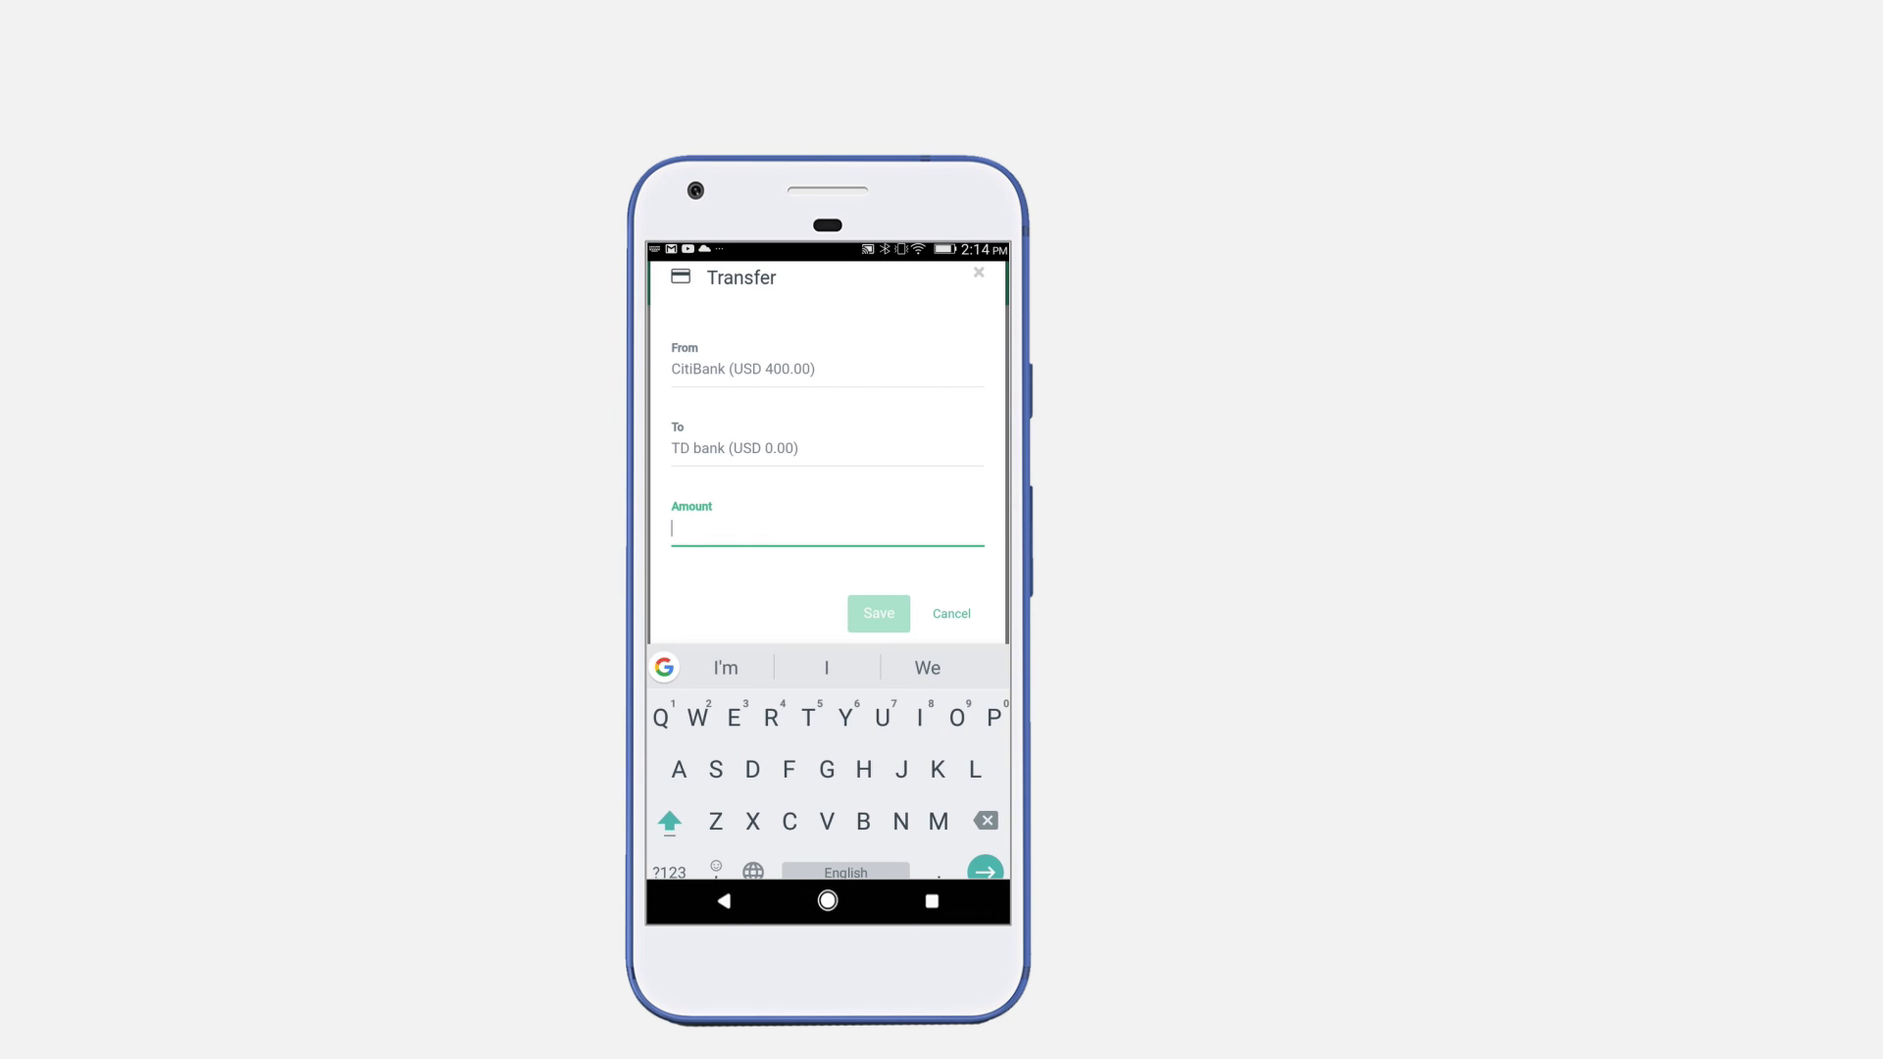
type("100")
key("Escape")
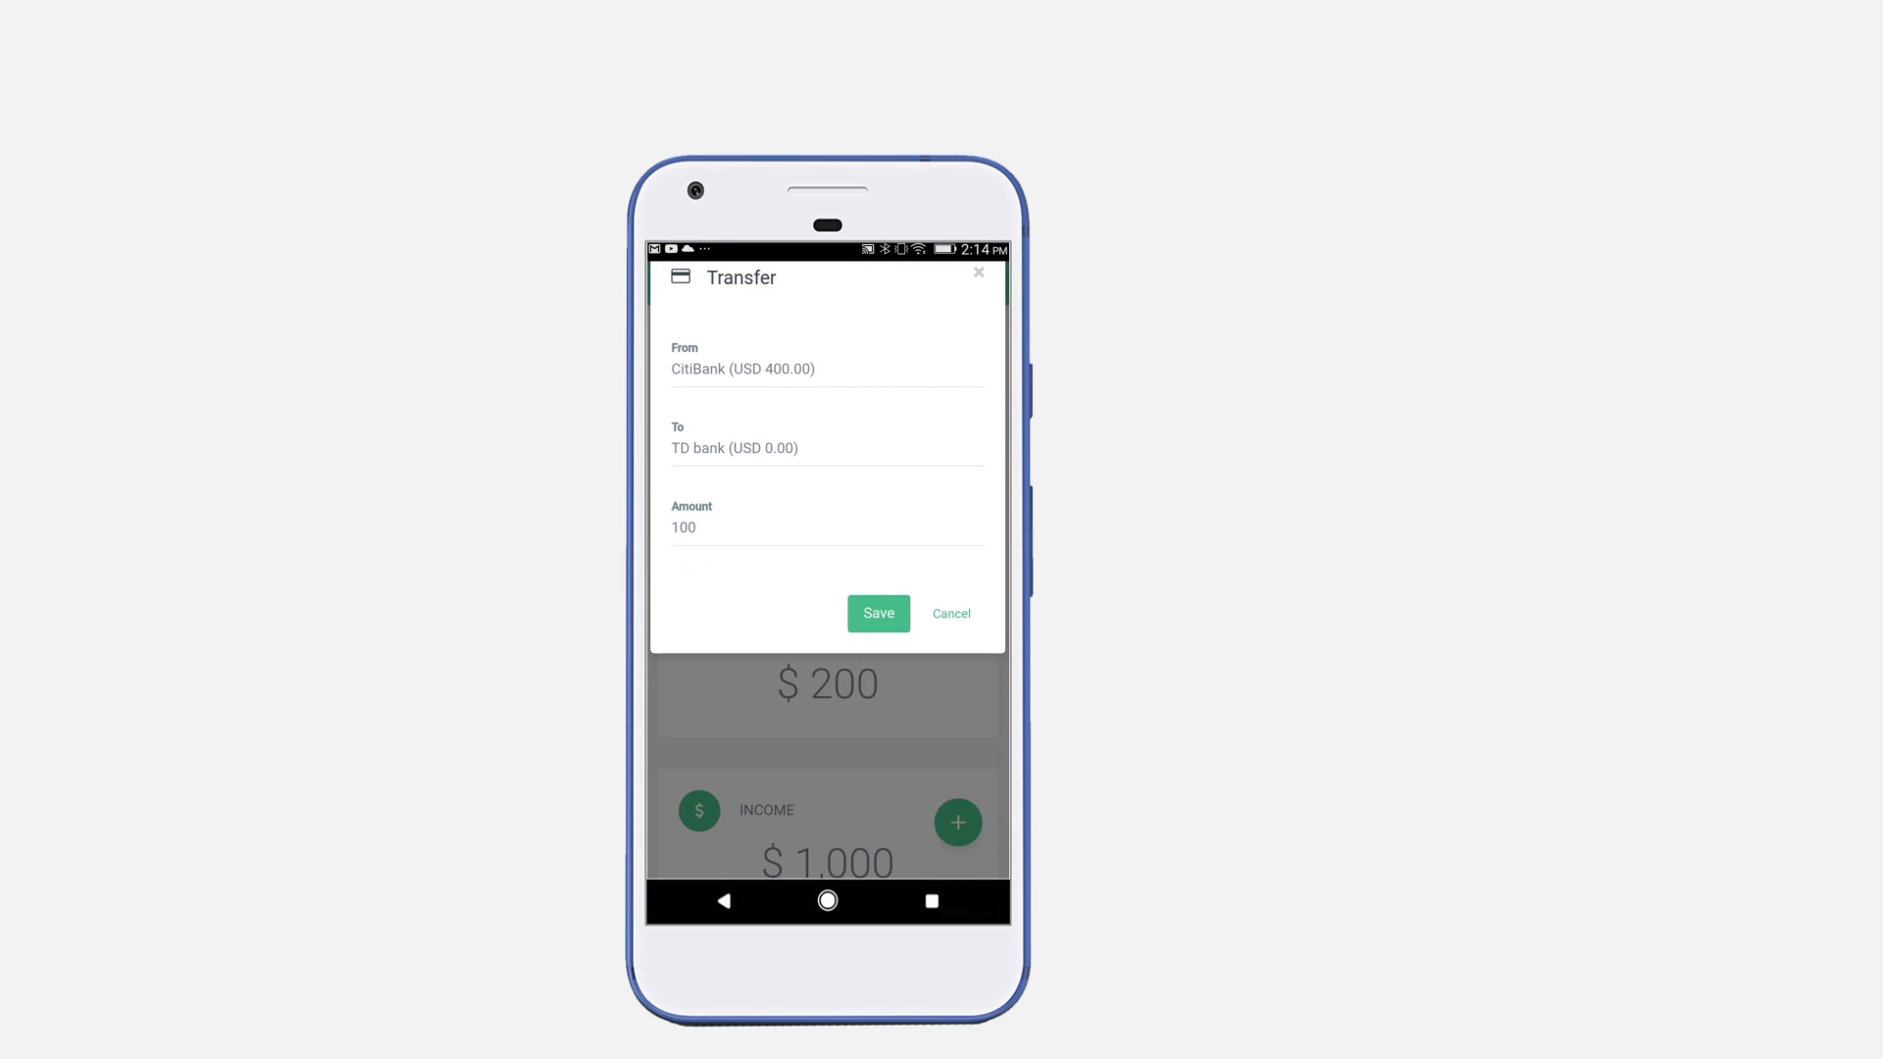
left_click(878, 614)
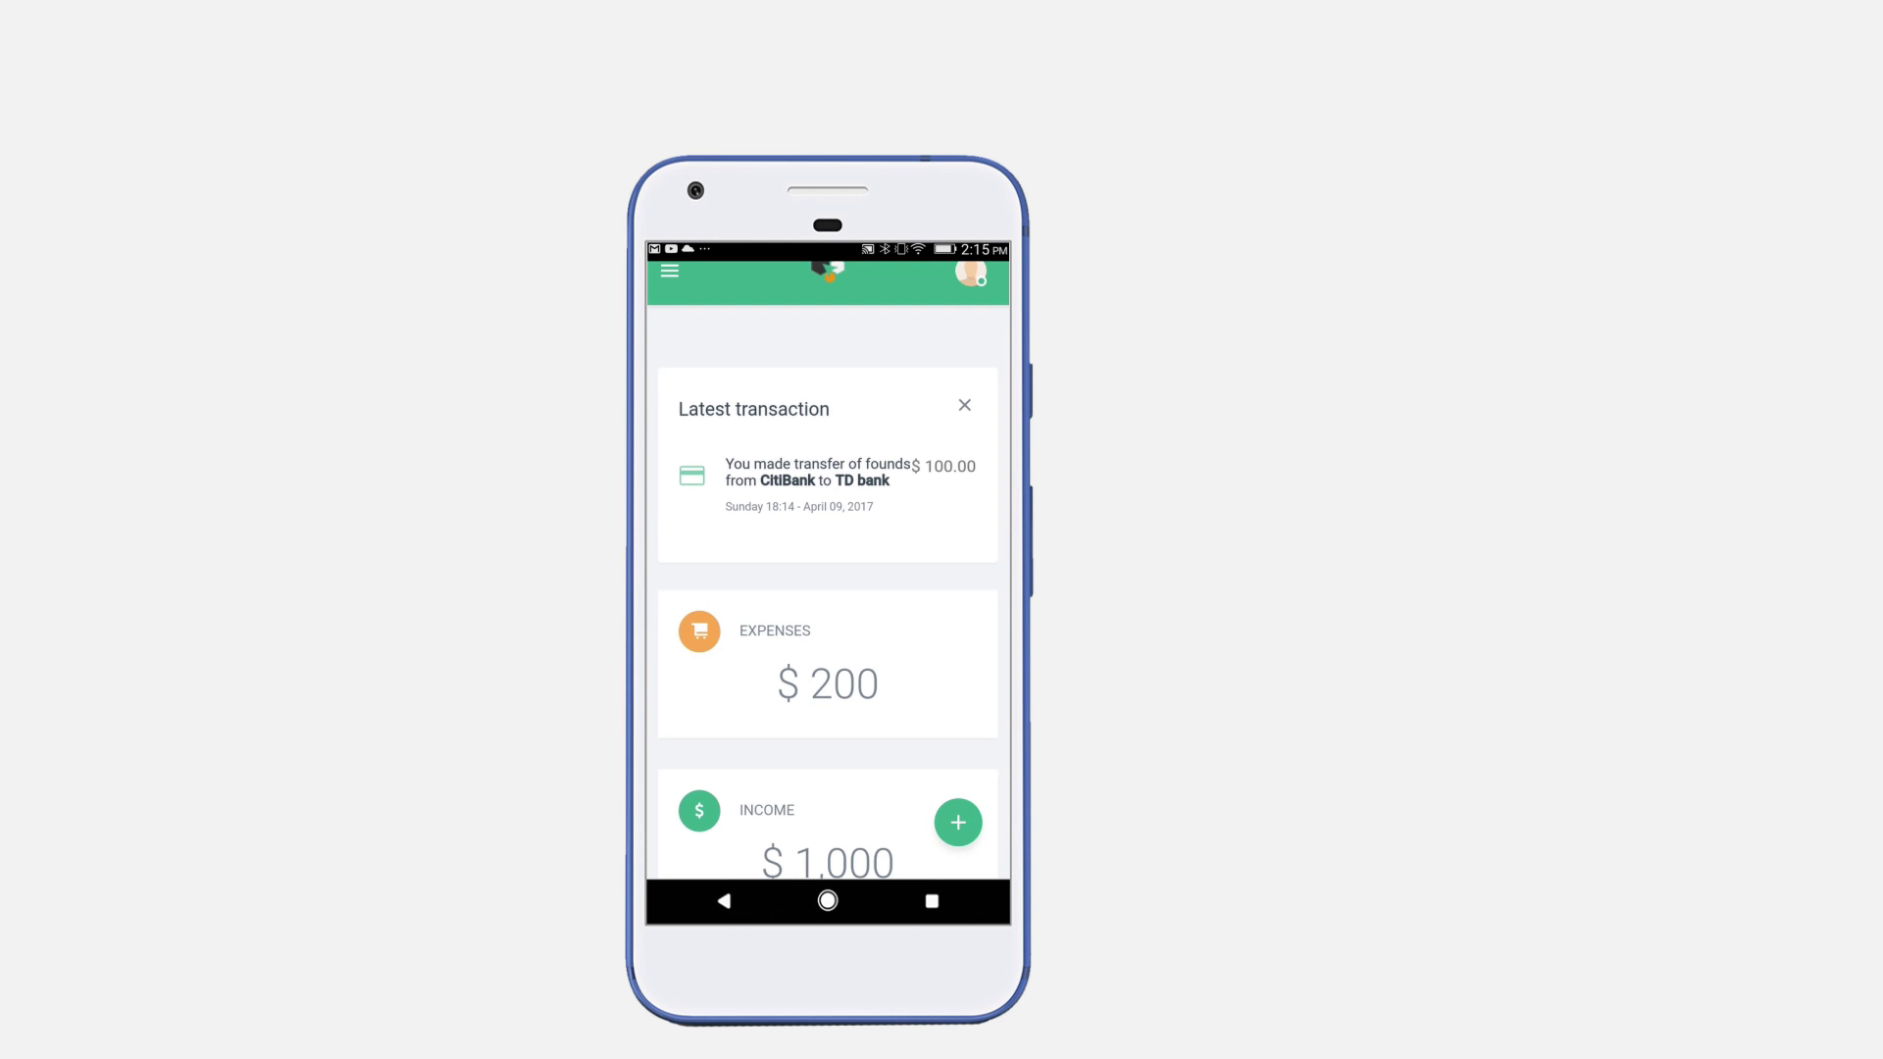
scroll(828, 589, "down", 5)
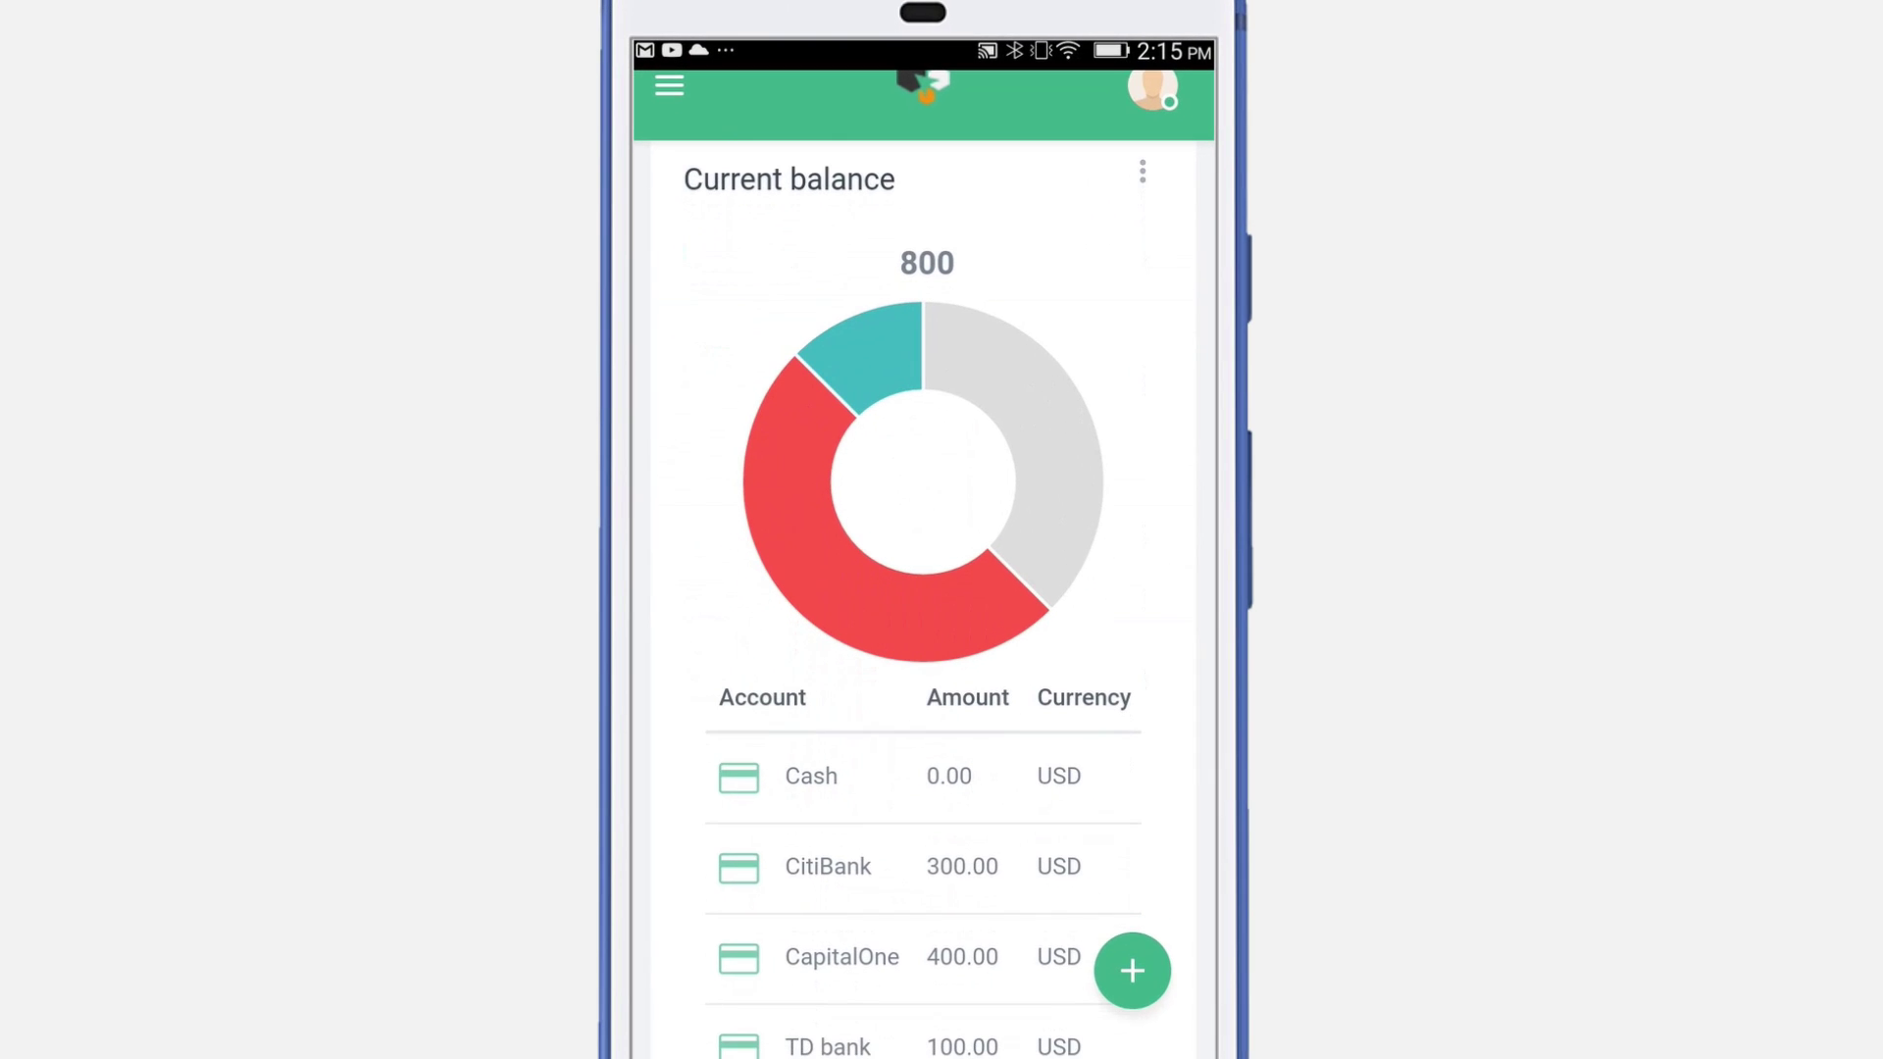